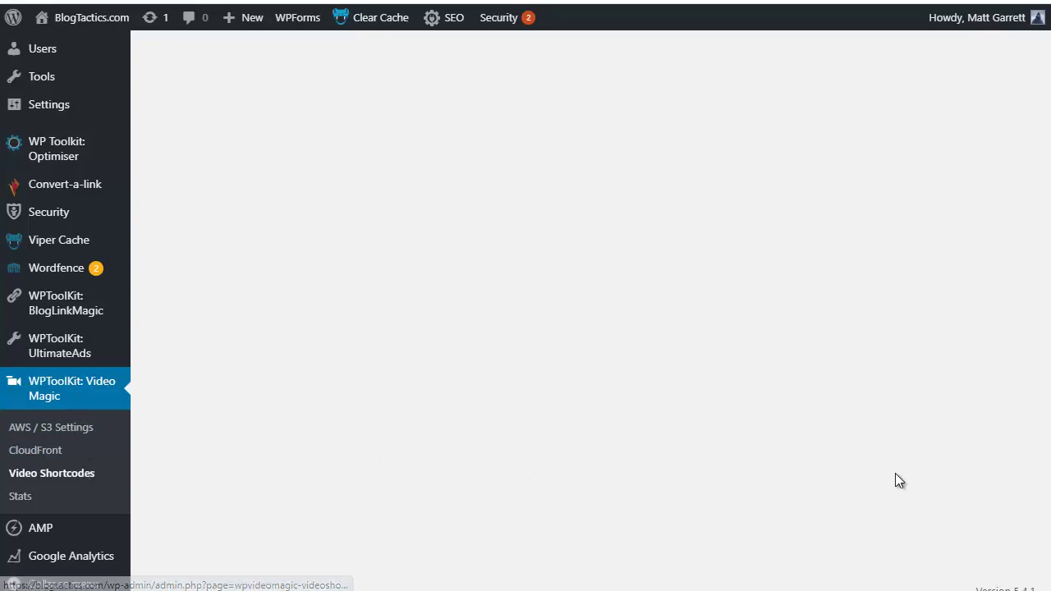
Add two video categories named Affiliate Marketing and List Building
scroll(591, 296, up, 3)
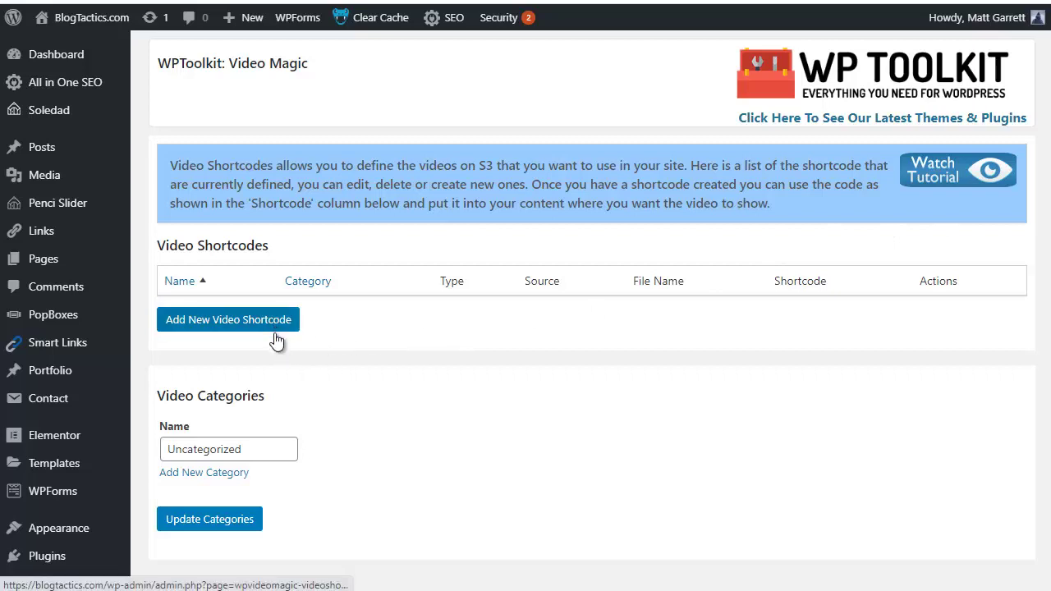
click(235, 478)
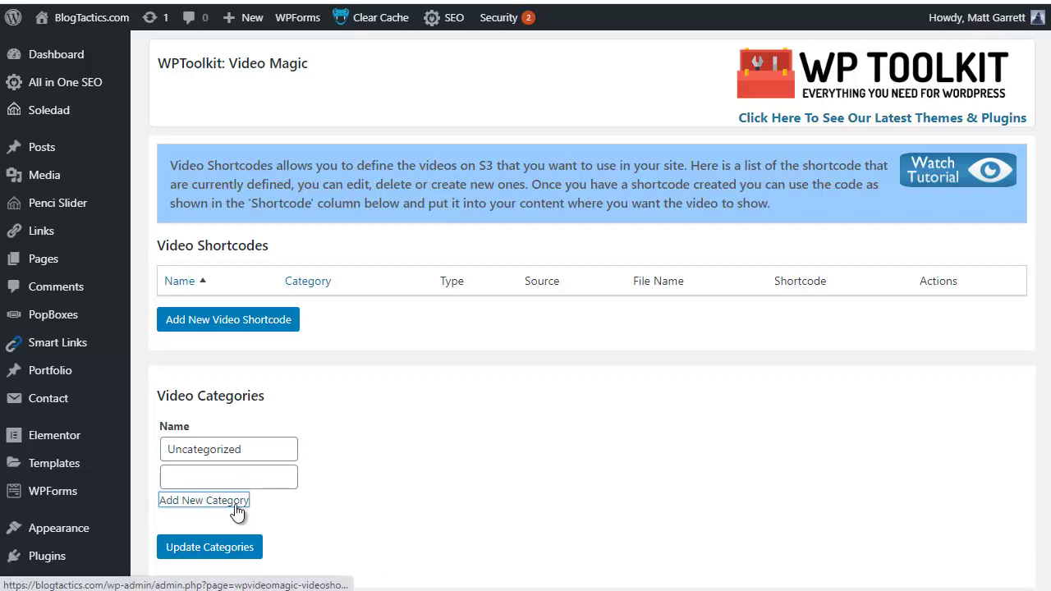
click(236, 507)
scroll(495, 425, down, 1)
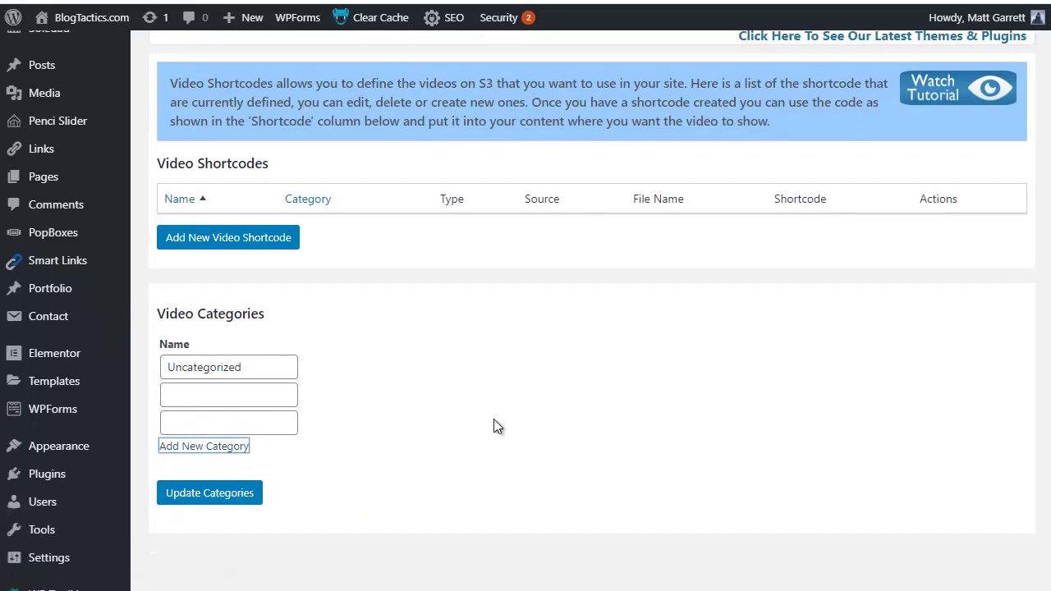
click(281, 396)
text(Affiliate Marketing)
click(257, 418)
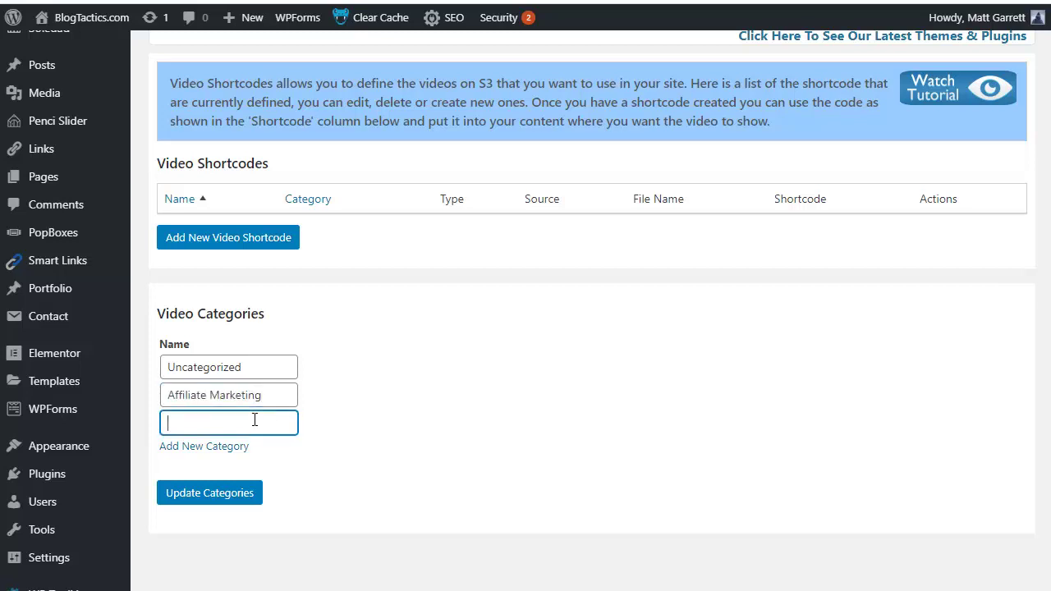
text(List Building)
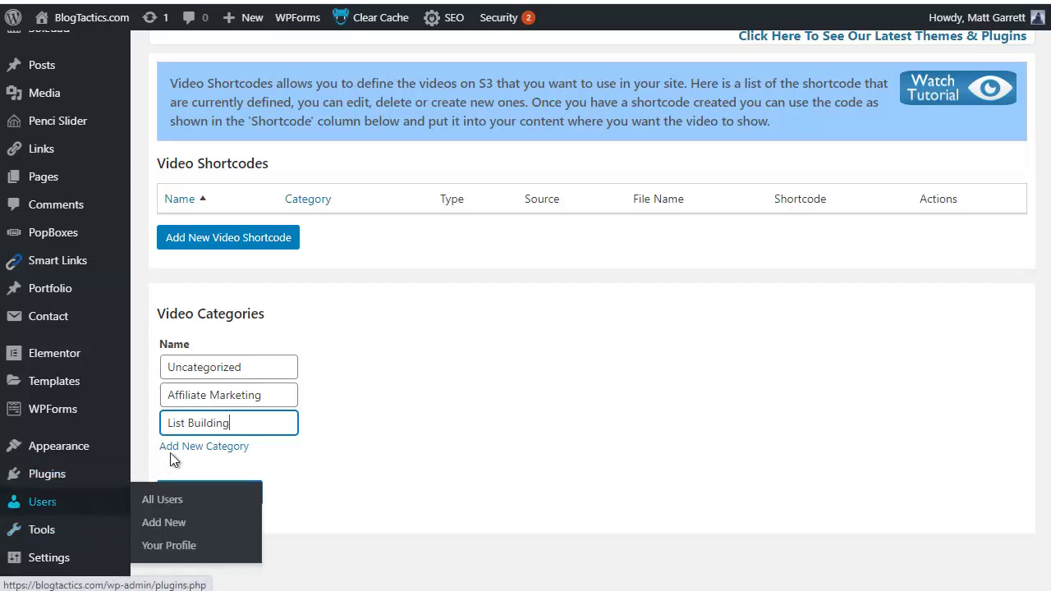
Add a third video category named Blogging and save the category list
click(193, 446)
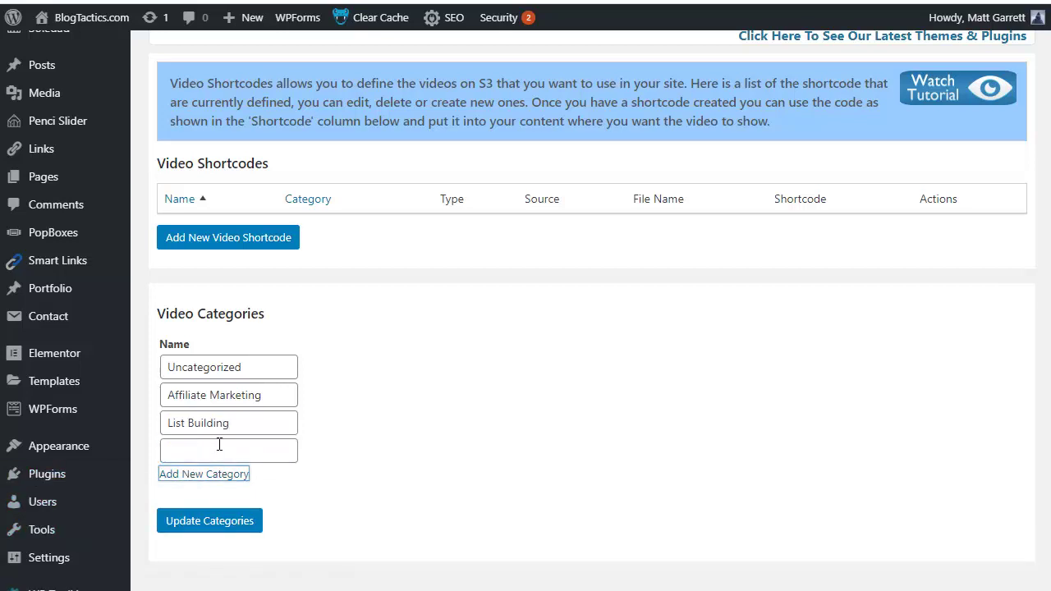
click(221, 446)
text(Blogging)
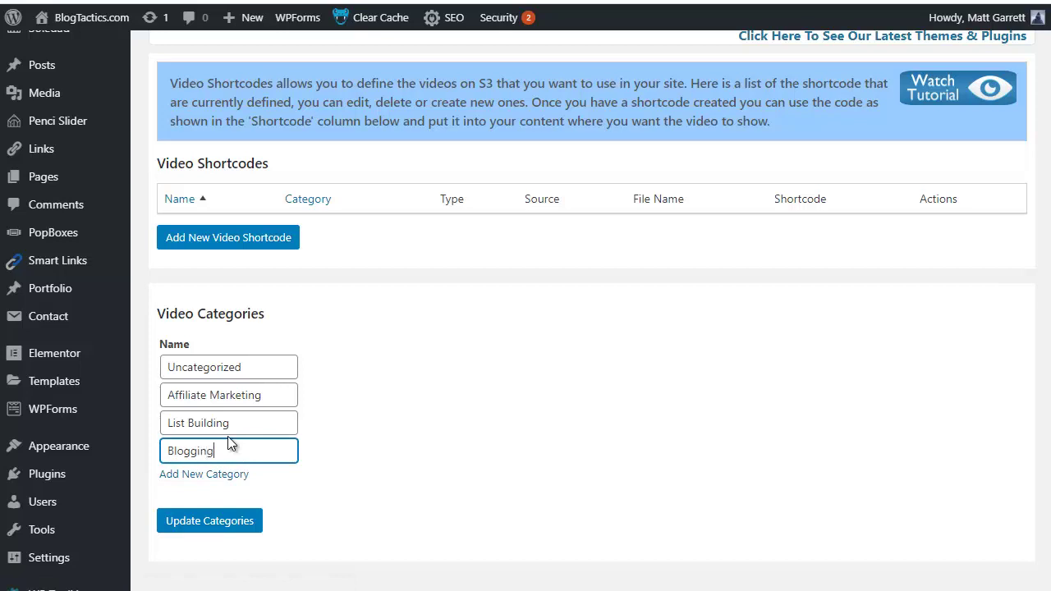
click(222, 527)
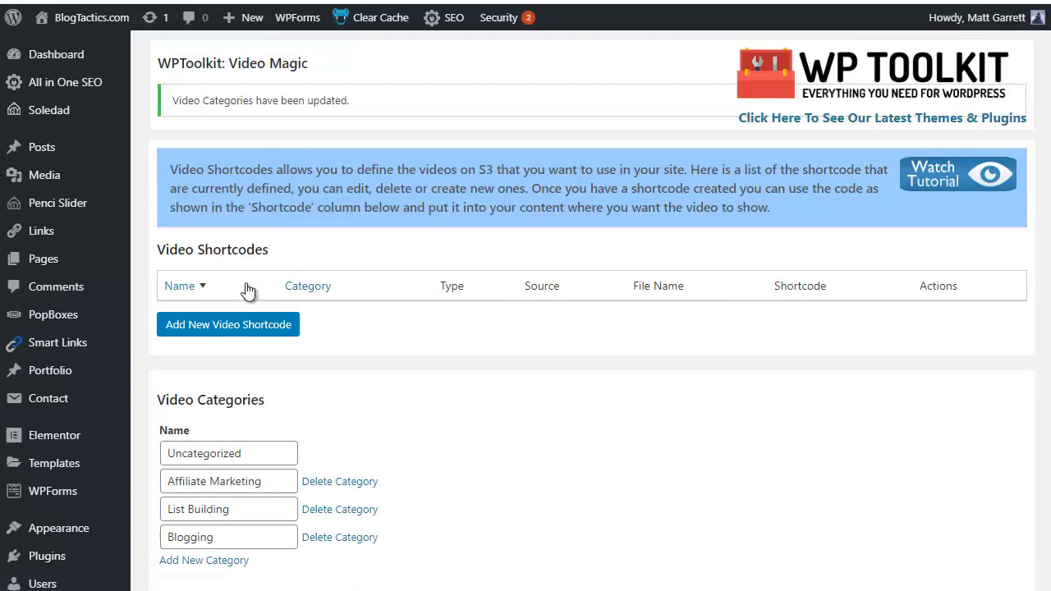
Create a new video shortcode named WarriorPlus Tutorial and assign it to the Affiliate Marketing category
click(230, 327)
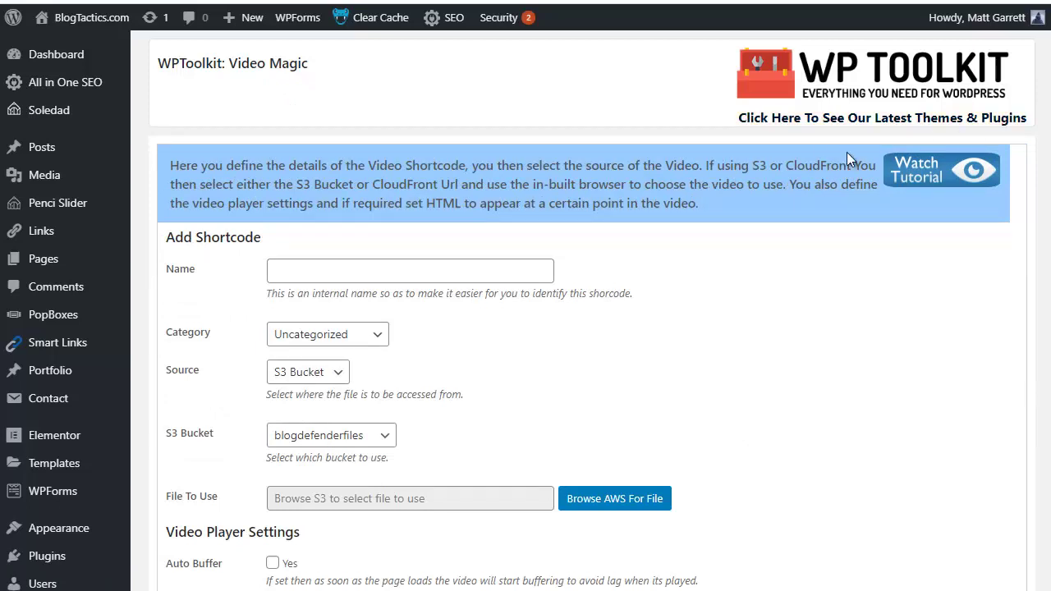
click(432, 267)
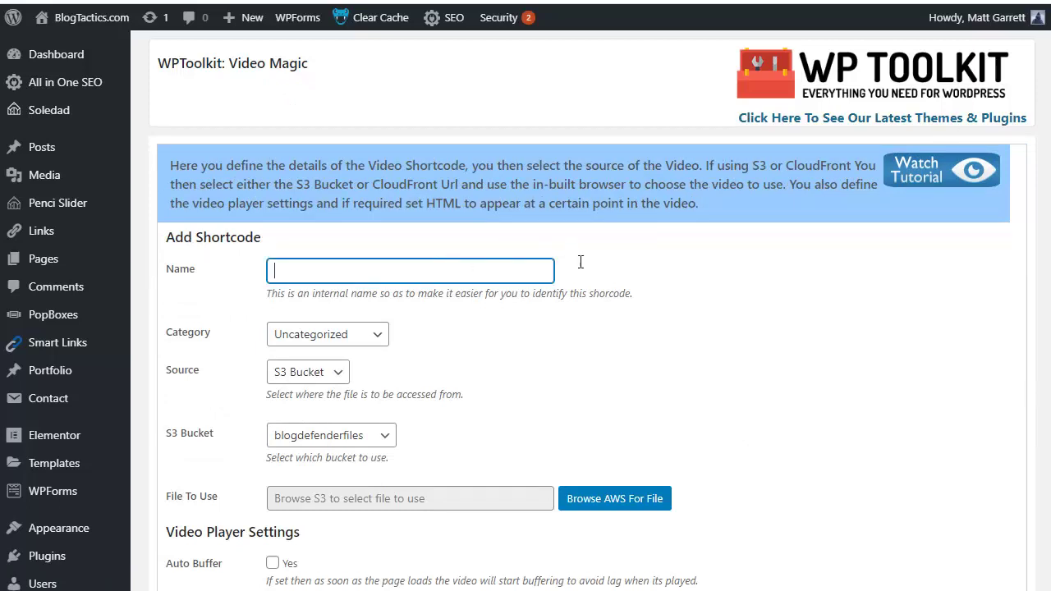
text(WarriorPlus Tutorial)
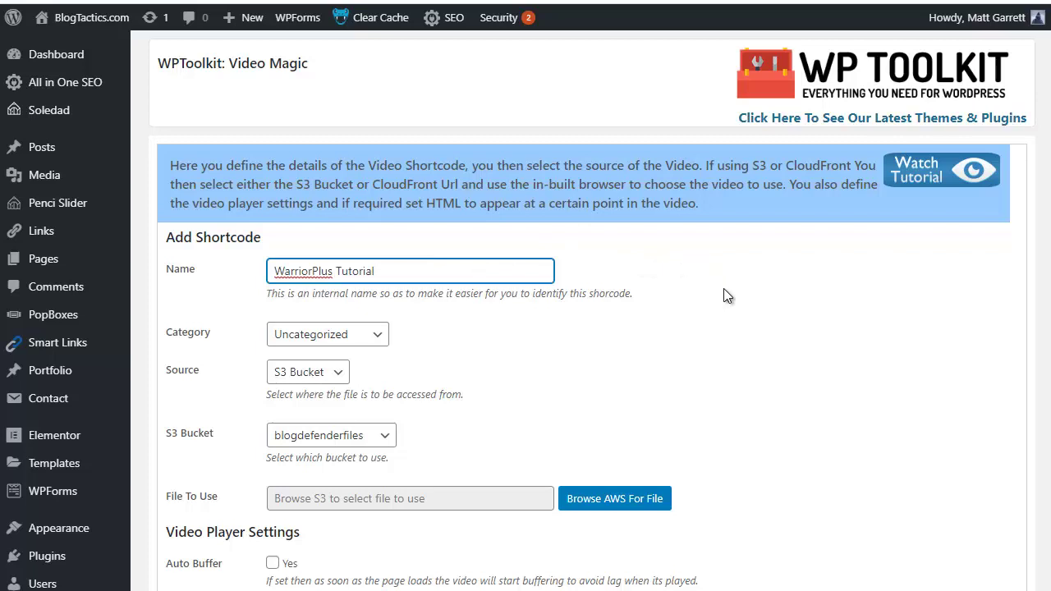
click(380, 335)
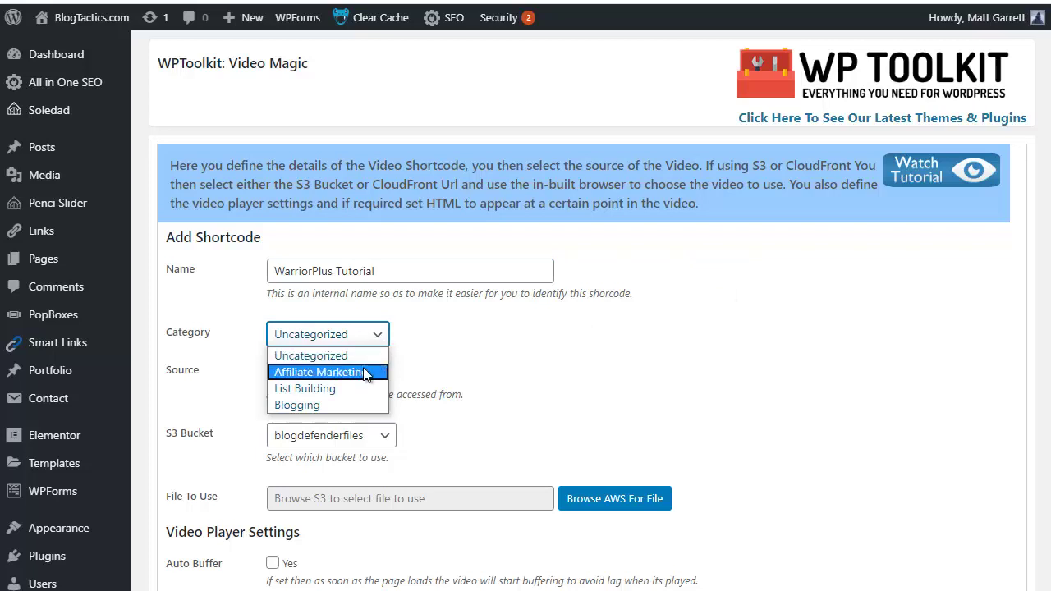
click(365, 374)
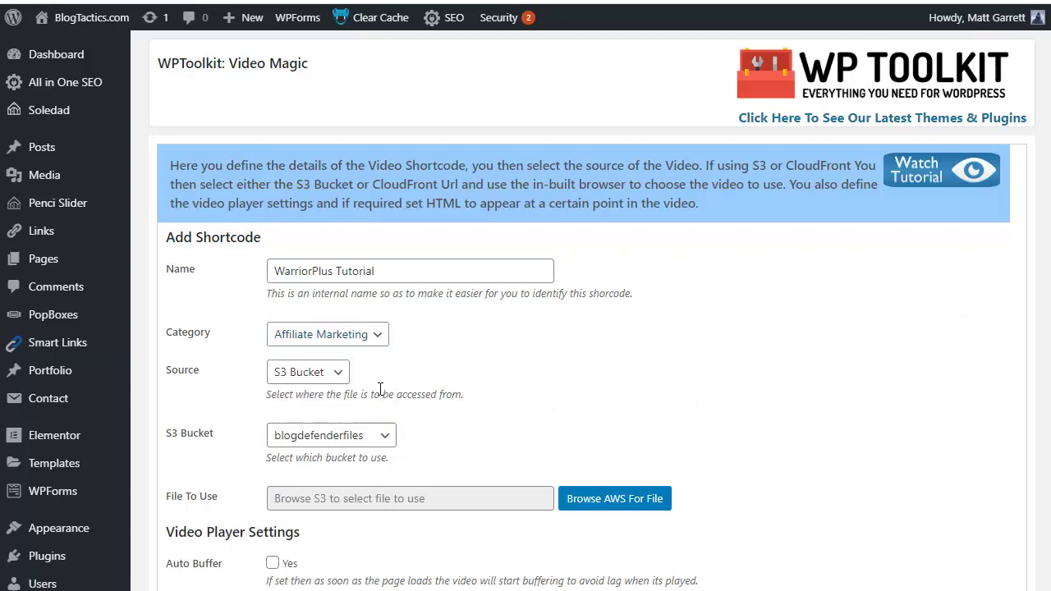
Set the shortcode's source to S3 Bucket and choose the warriorplustutorials bucket
click(339, 378)
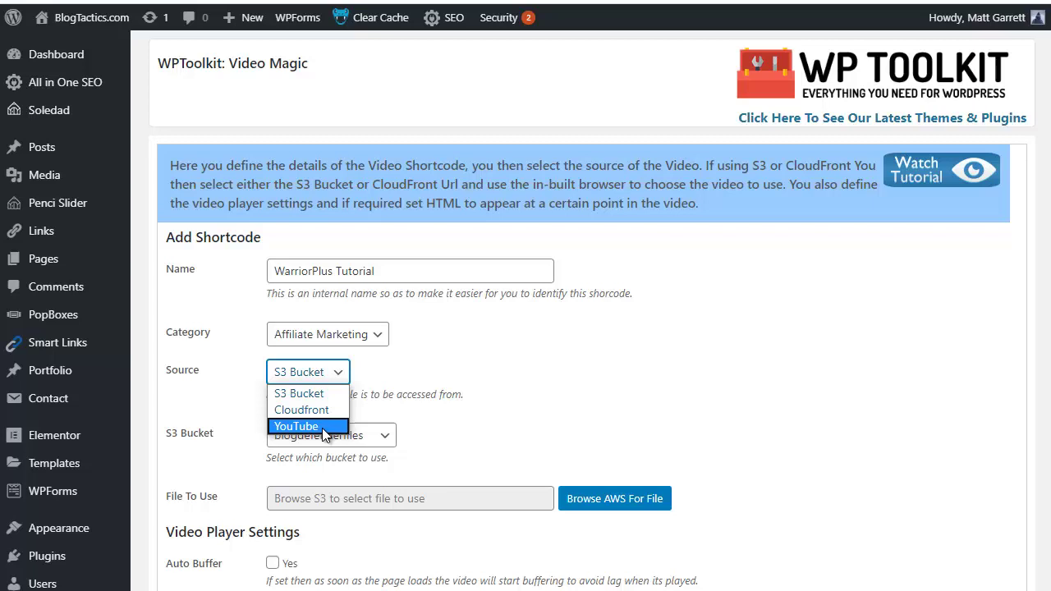
click(307, 392)
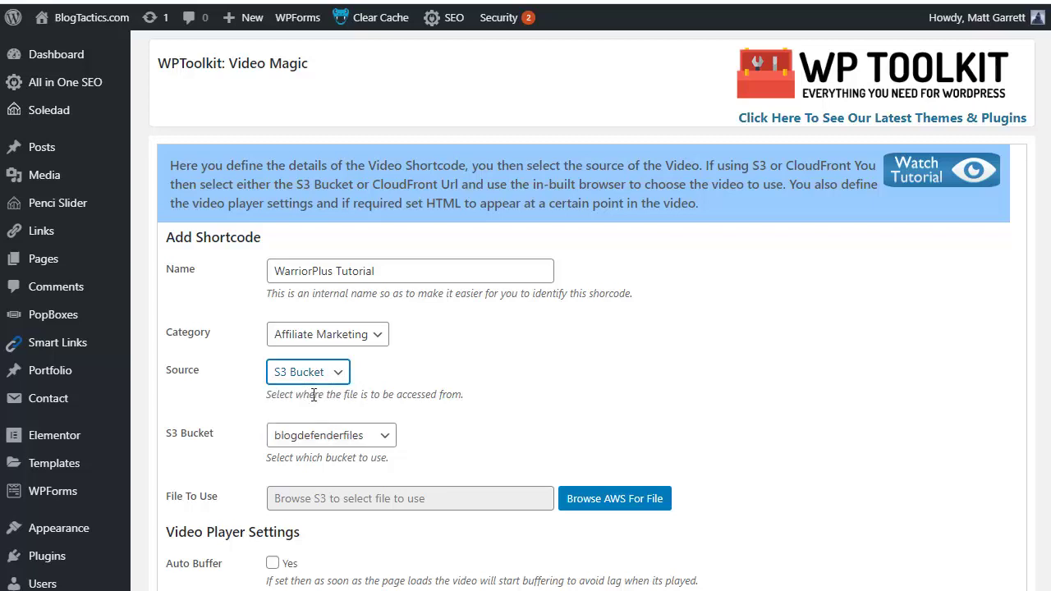
click(389, 442)
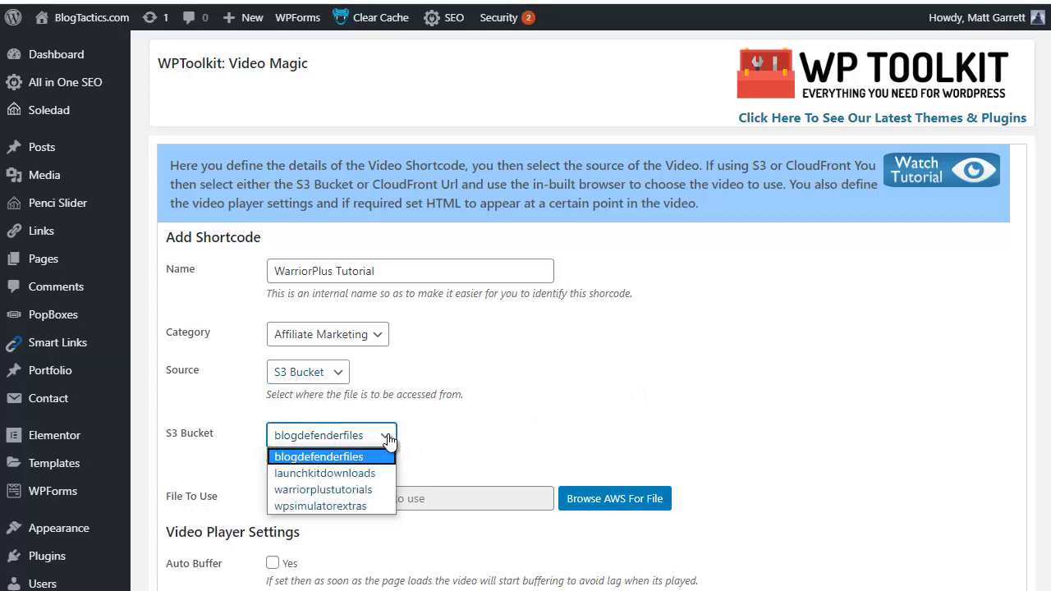
click(368, 489)
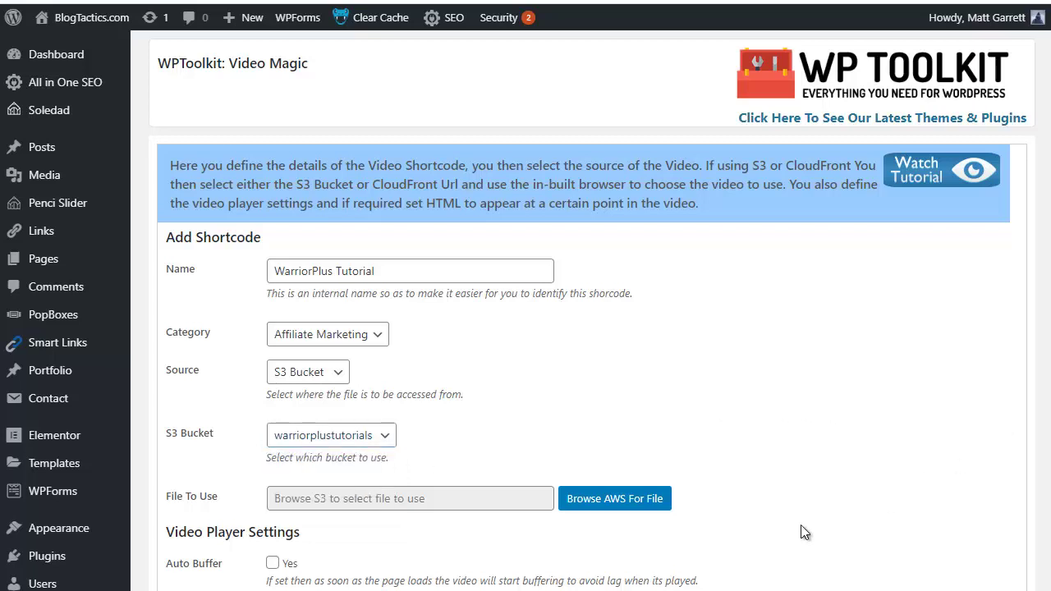
Browse the AWS bucket and choose warriorplusforbeginners.mp4 as the file to use
click(624, 508)
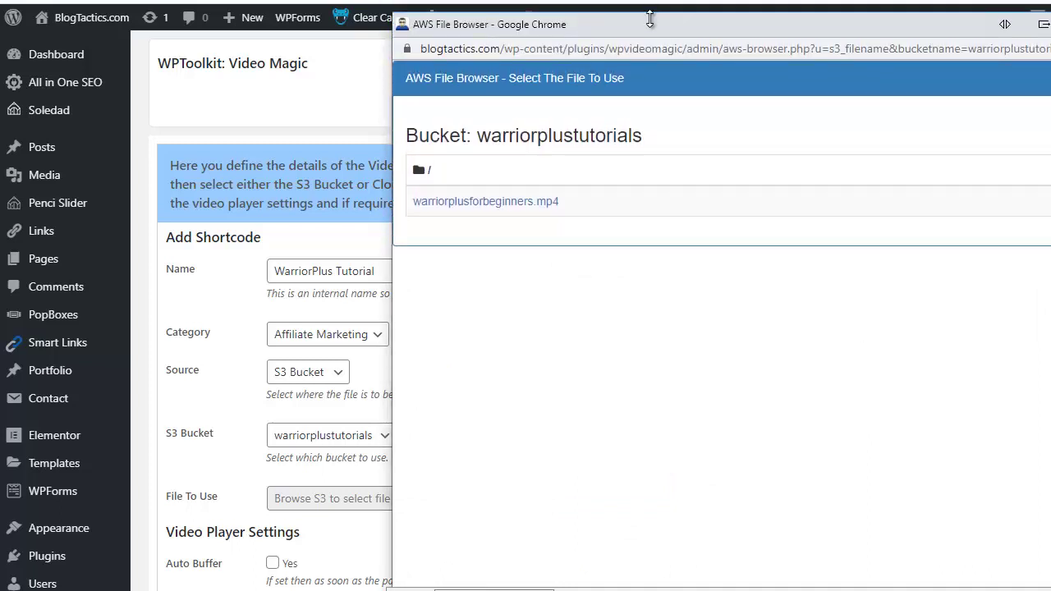
drag(638, 31, 556, 33)
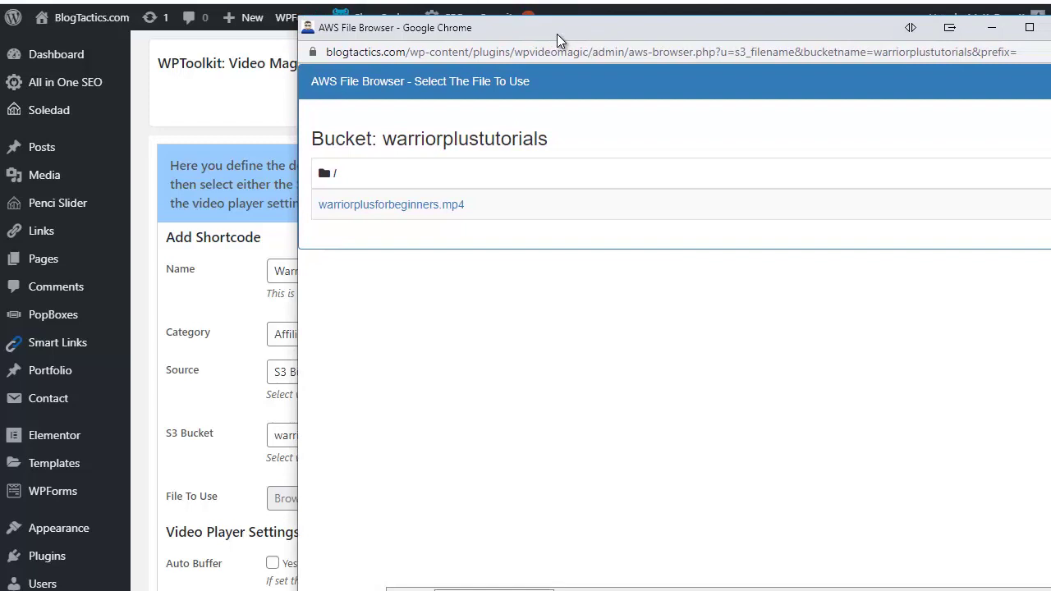
click(424, 206)
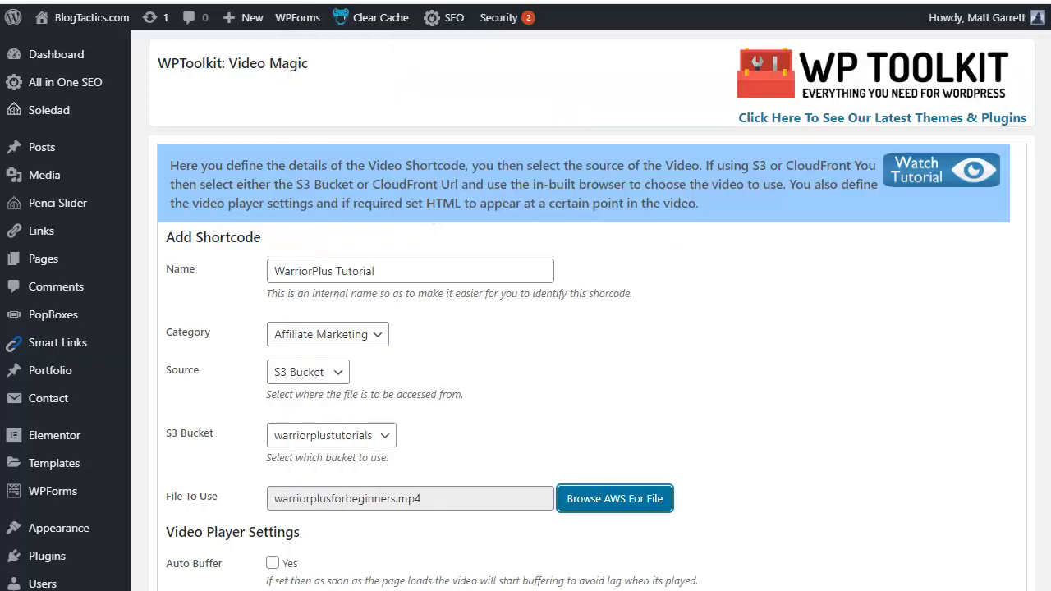
click(746, 164)
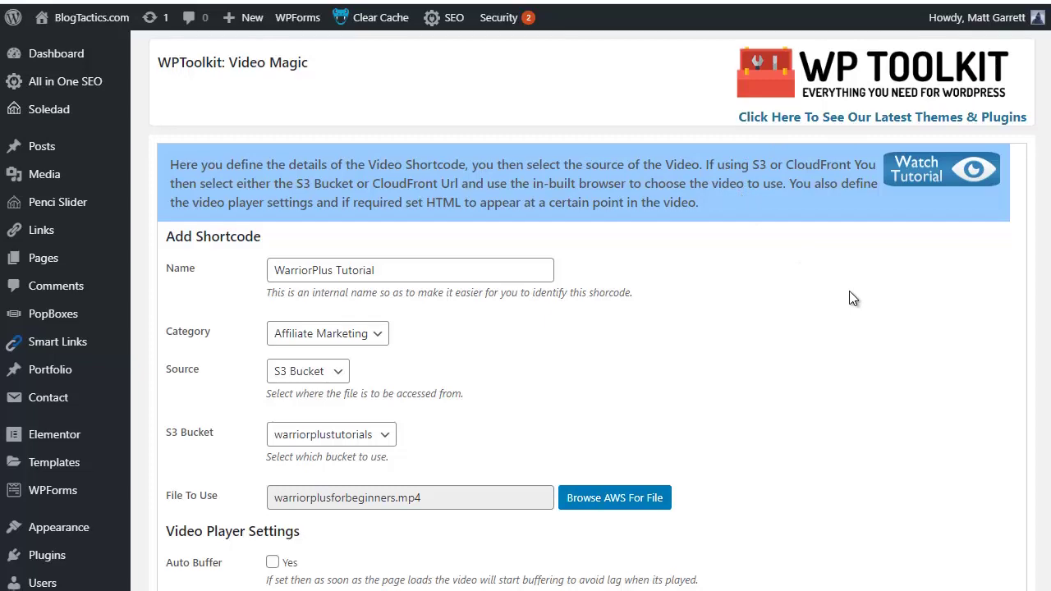
Enable Auto Buffer, Auto Play and Show Player Controls in the video player settings
scroll(849, 290, down, 3)
scroll(852, 298, down, 1)
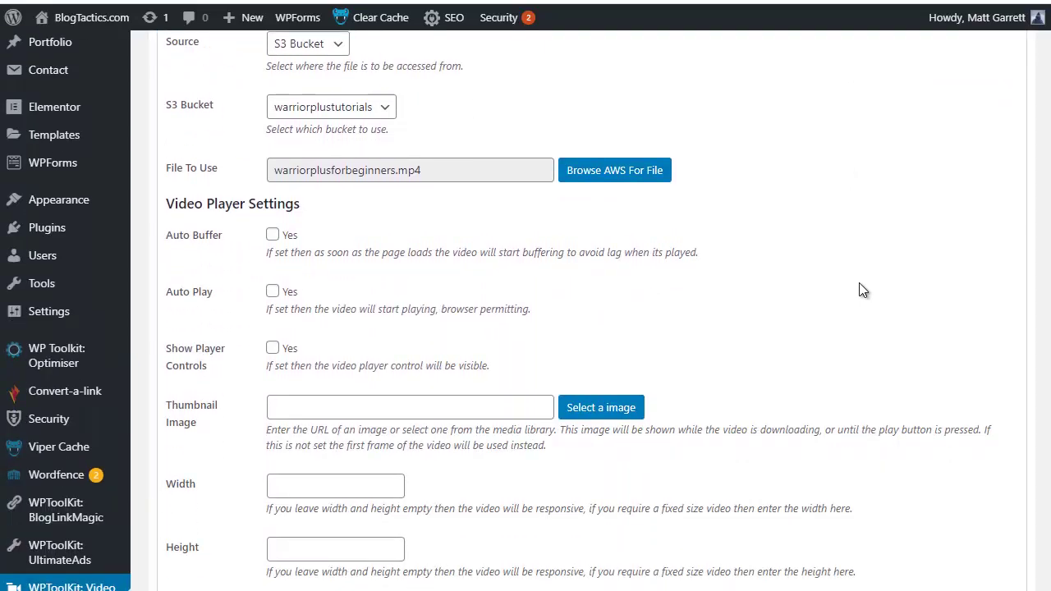
scroll(859, 290, down, 1)
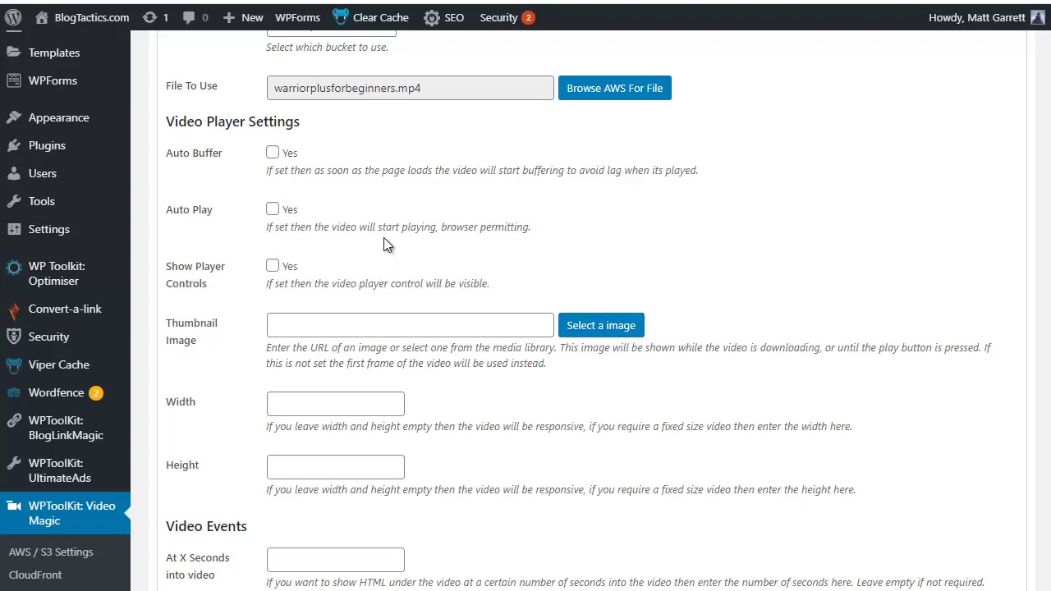
click(272, 154)
click(272, 210)
click(272, 268)
Paste the "Please Subscribe To My YouTube Channel" link HTML as the video event and set it to show at 4 seconds
scroll(526, 309, down, 1)
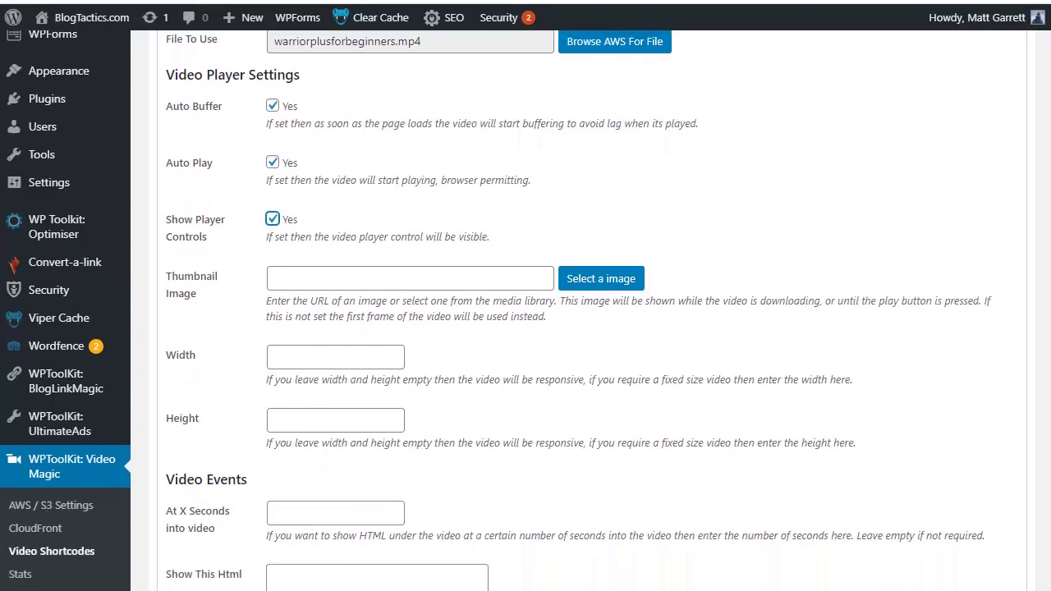
scroll(526, 308, down, 2)
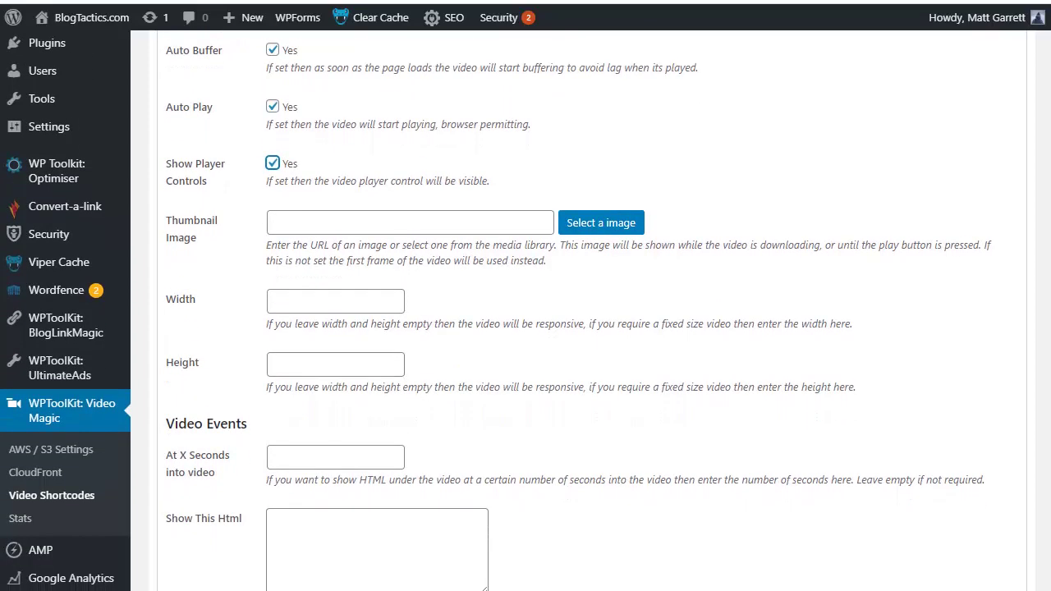
scroll(525, 309, down, 1)
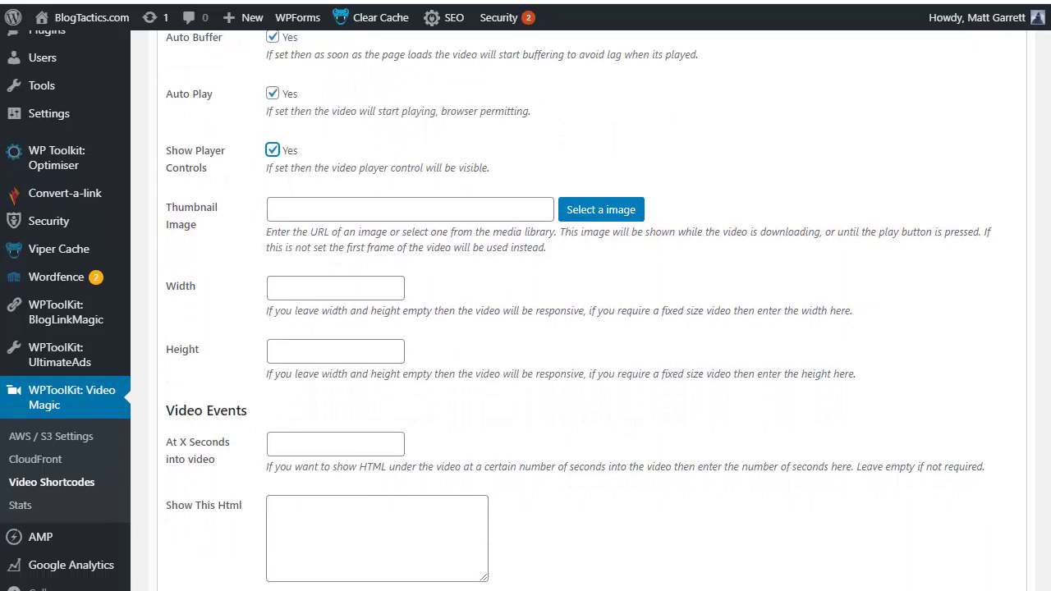
scroll(526, 309, down, 2)
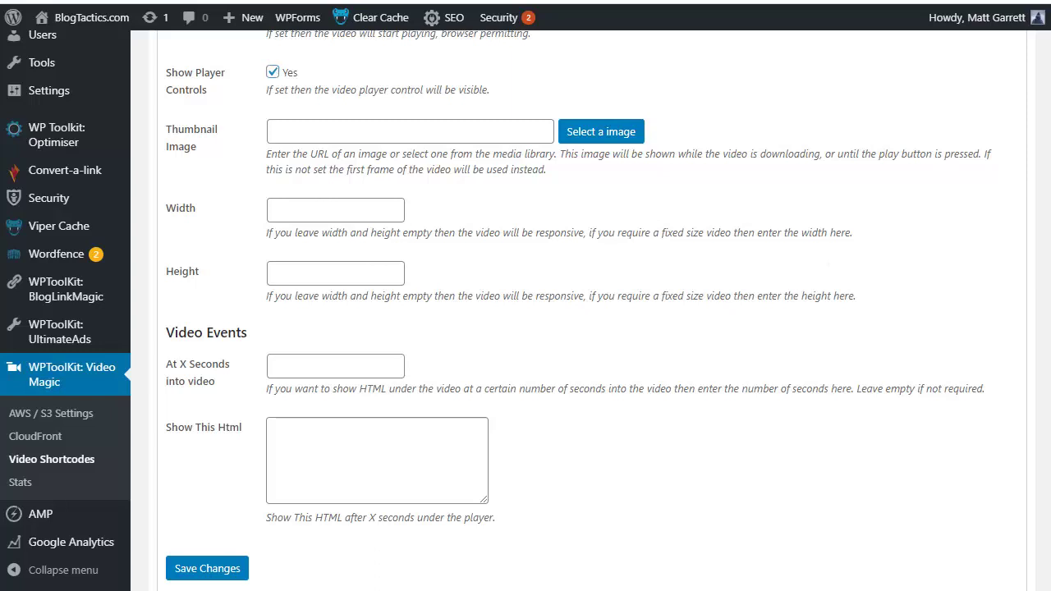
click(294, 435)
key(ctrl+v)
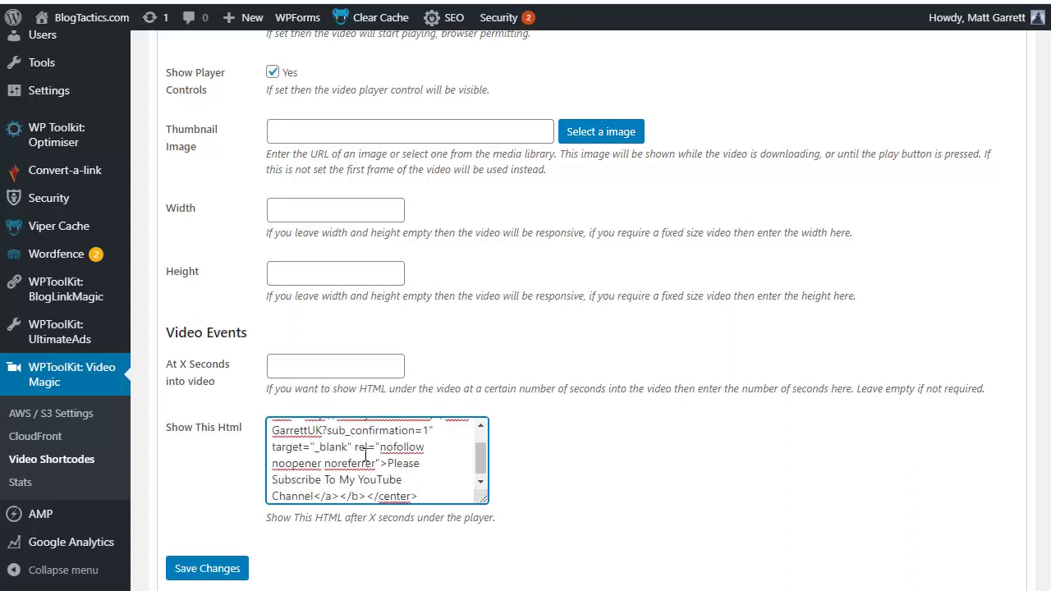
click(300, 367)
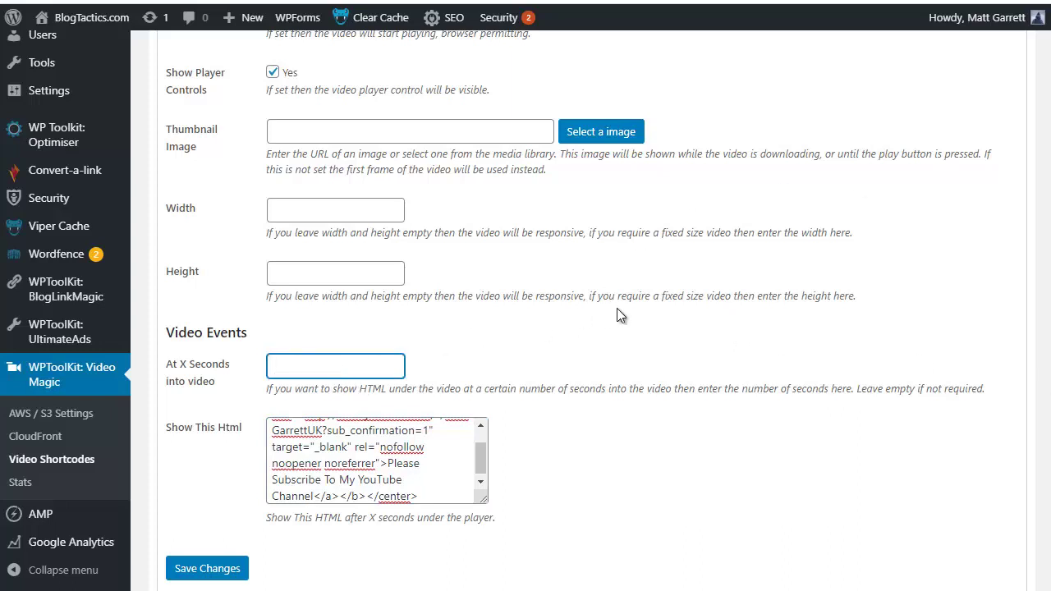
text(4)
drag(323, 432, 431, 461)
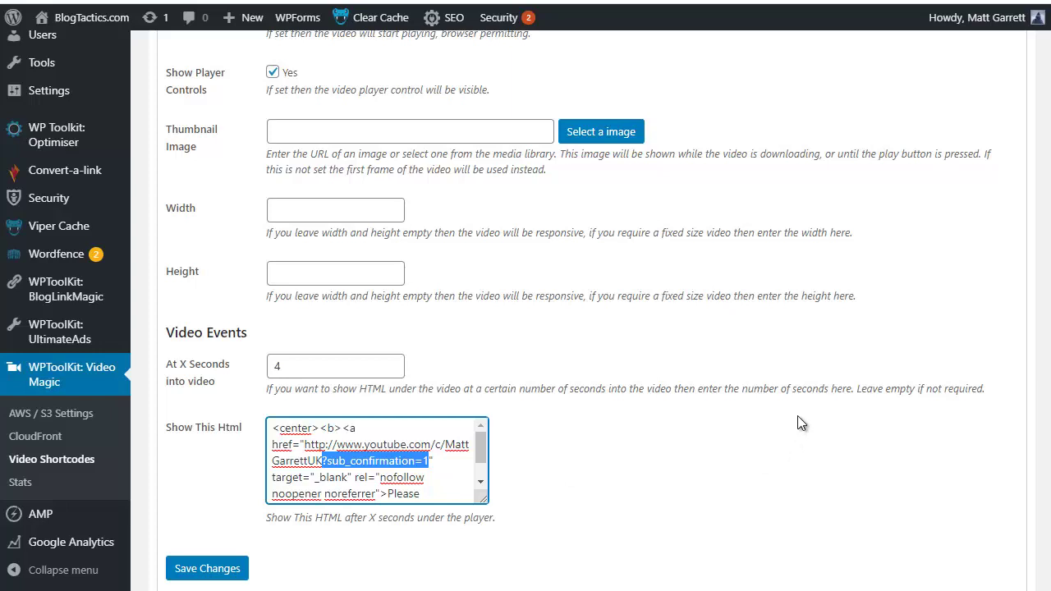
Set the video width to 560 and height to 315, and save the shortcode
scroll(825, 412, down, 2)
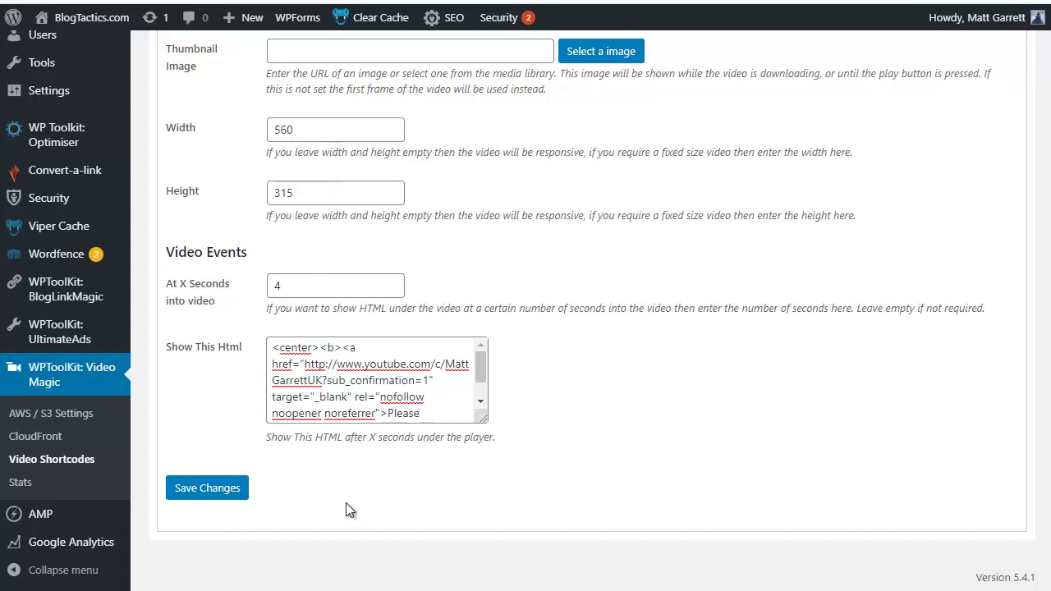
click(202, 492)
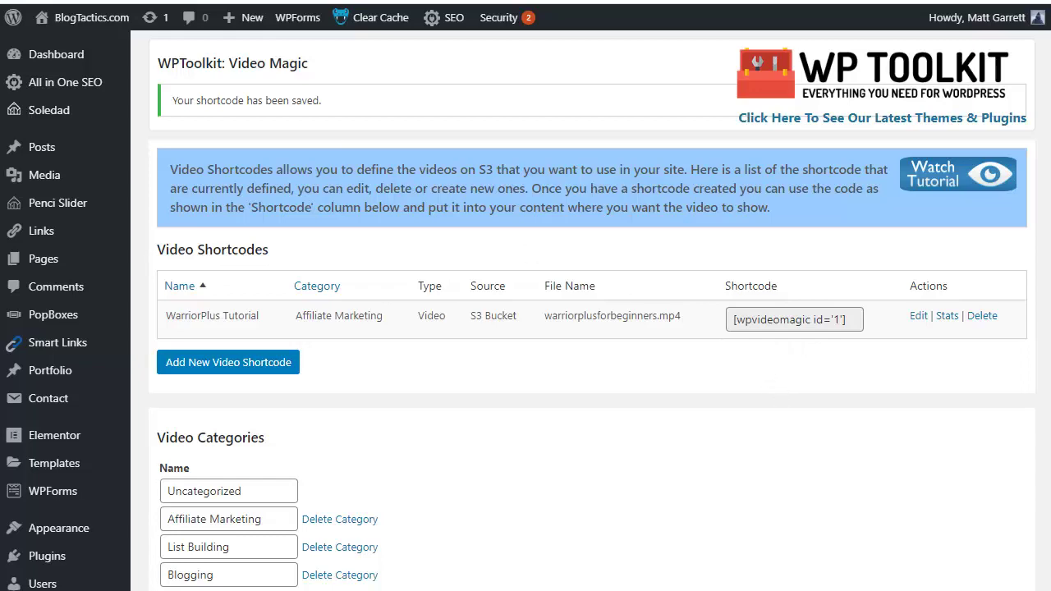
Replace the [<-VIDEOHERE->] placeholder in the Warrior Plus For Beginners post with the WarriorPlus Tutorial video shortcode and update the post
click(123, 1)
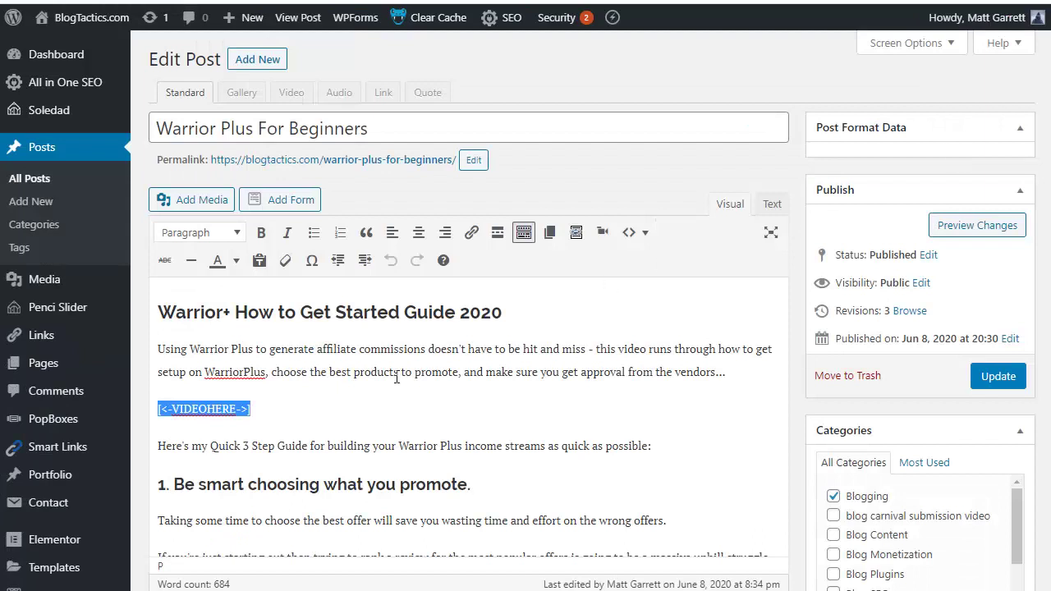
click(263, 409)
drag(259, 409, 158, 408)
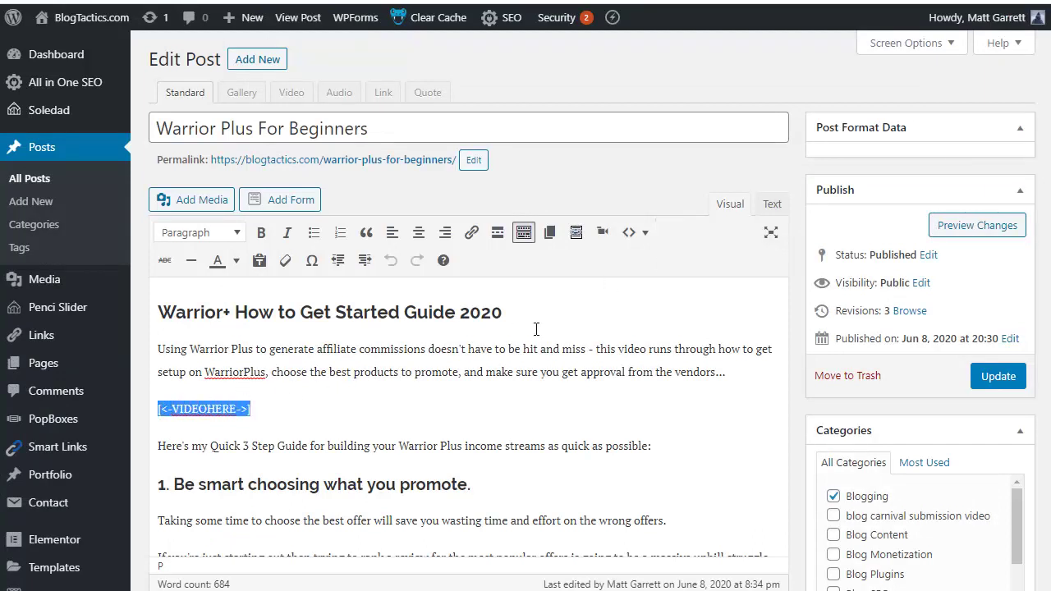
click(602, 234)
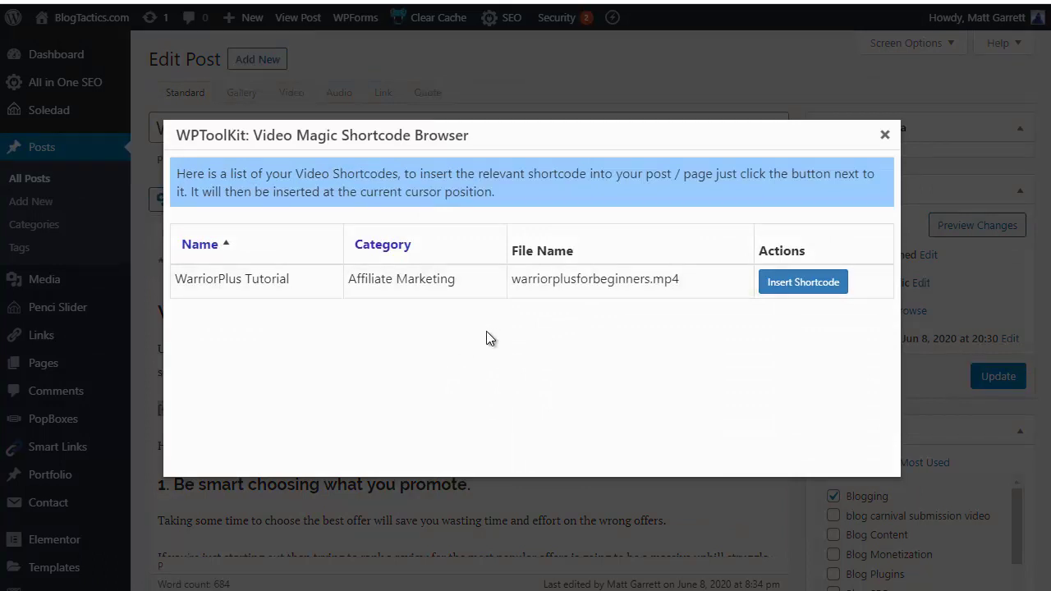
click(793, 283)
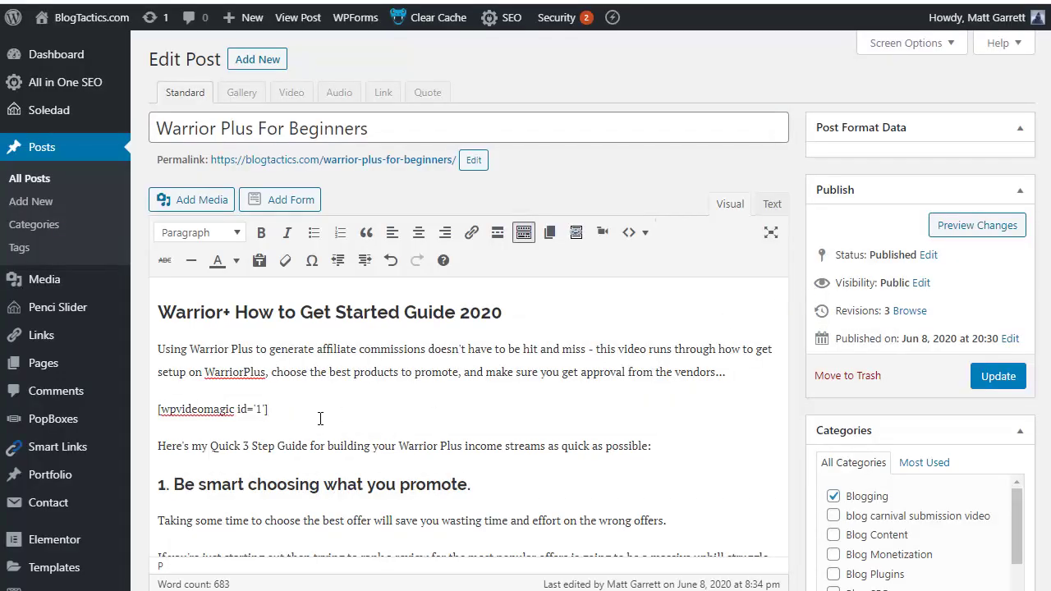
click(269, 411)
click(998, 377)
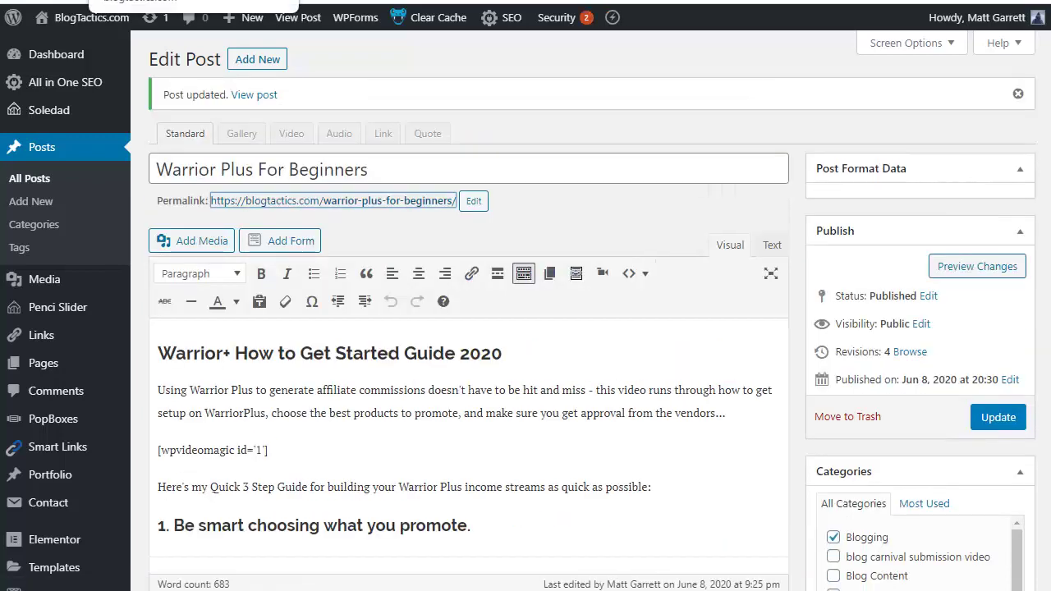
Reload the published Warrior Plus For Beginners post, check the embedded video's playback and lower its volume
click(136, 1)
scroll(158, 377, down, 3)
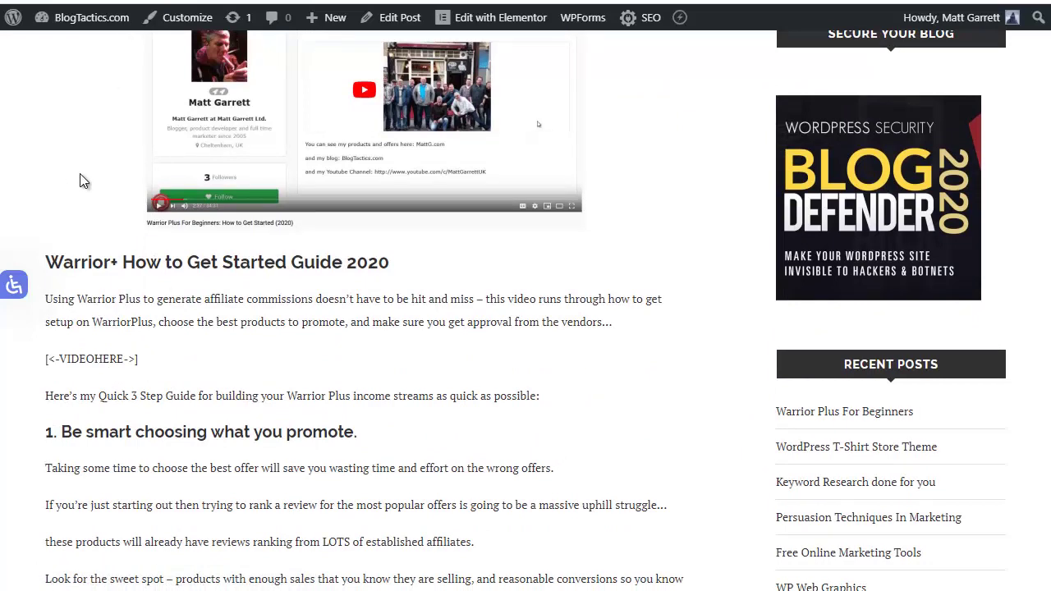
key(F5)
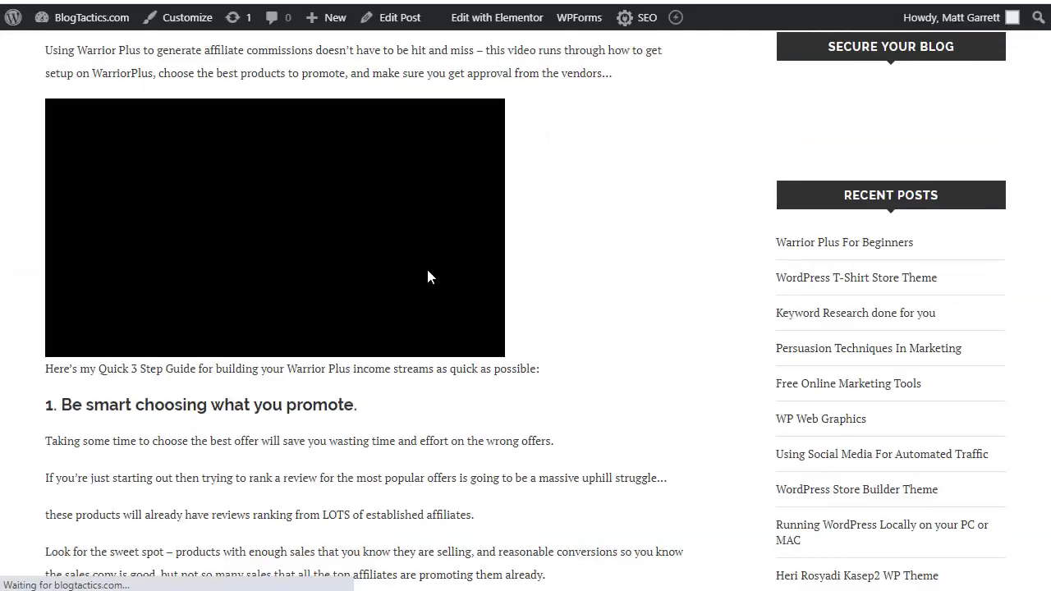
click(435, 274)
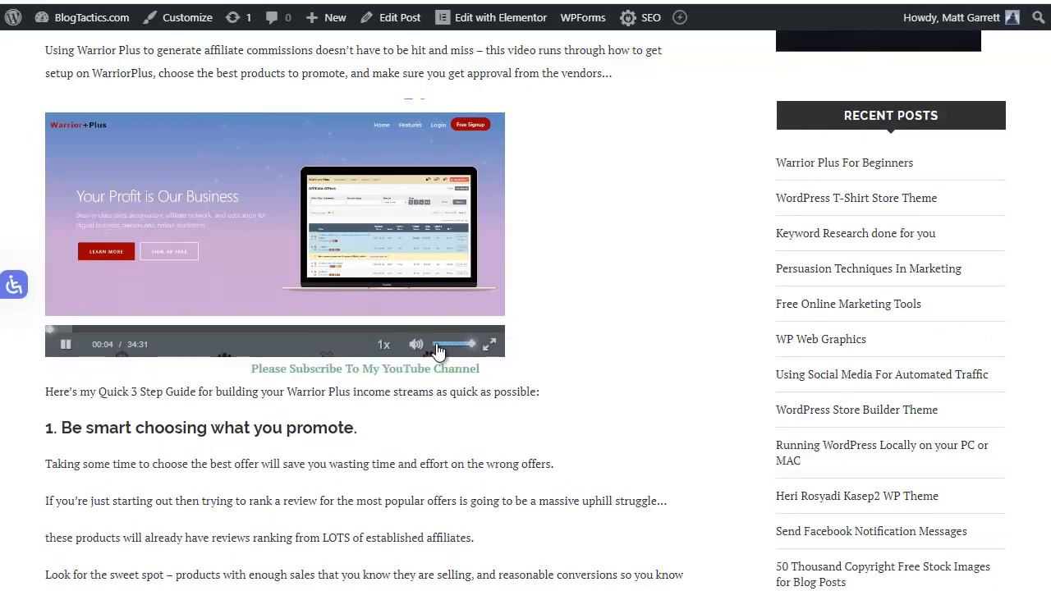
drag(436, 346, 422, 345)
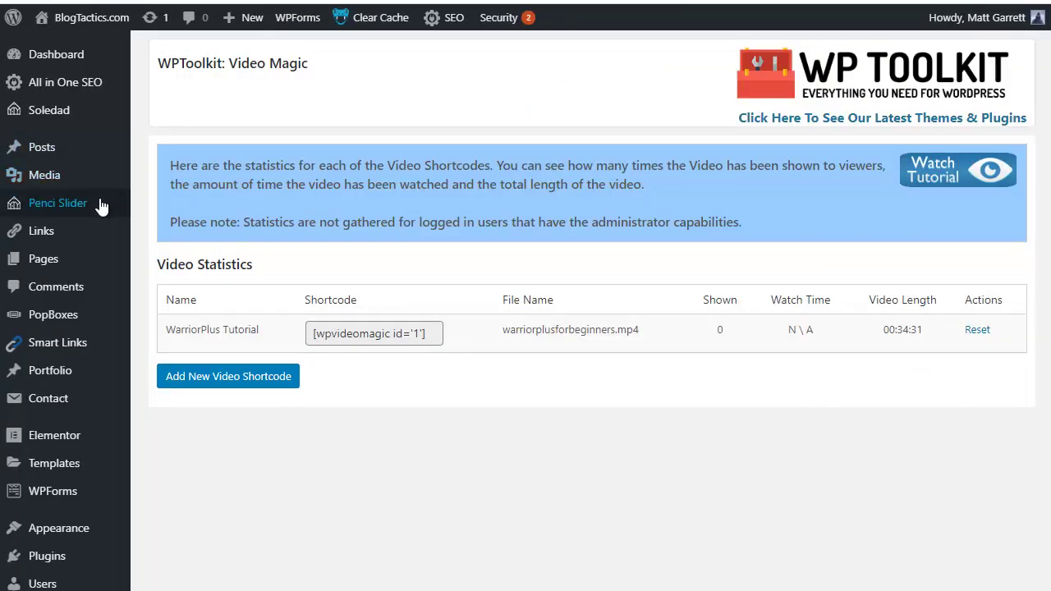
Find the WPToolKit: Video Magic pages in the WordPress admin navigation
scroll(176, 427, down, 7)
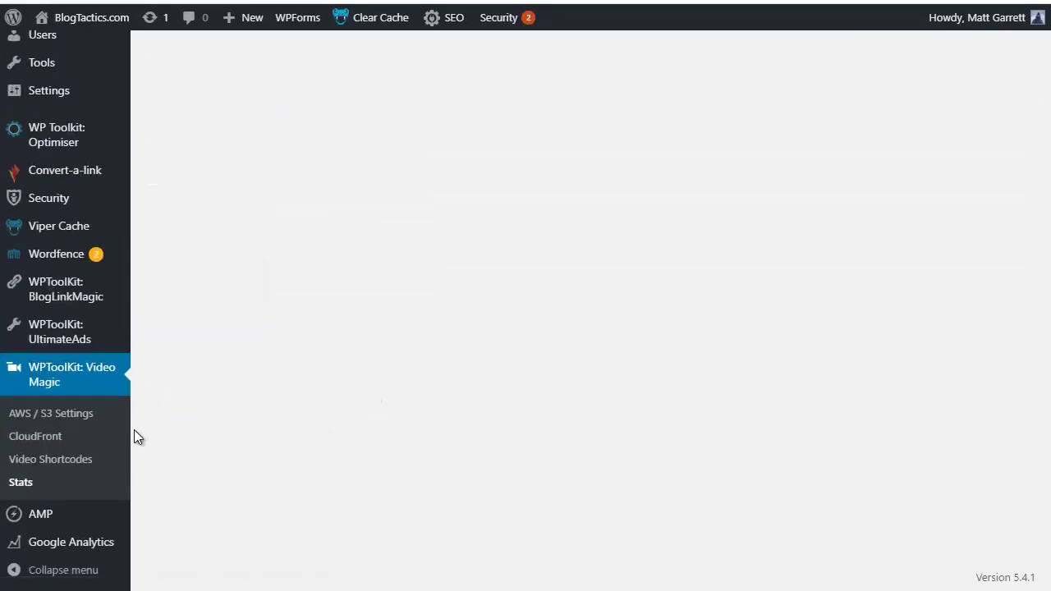